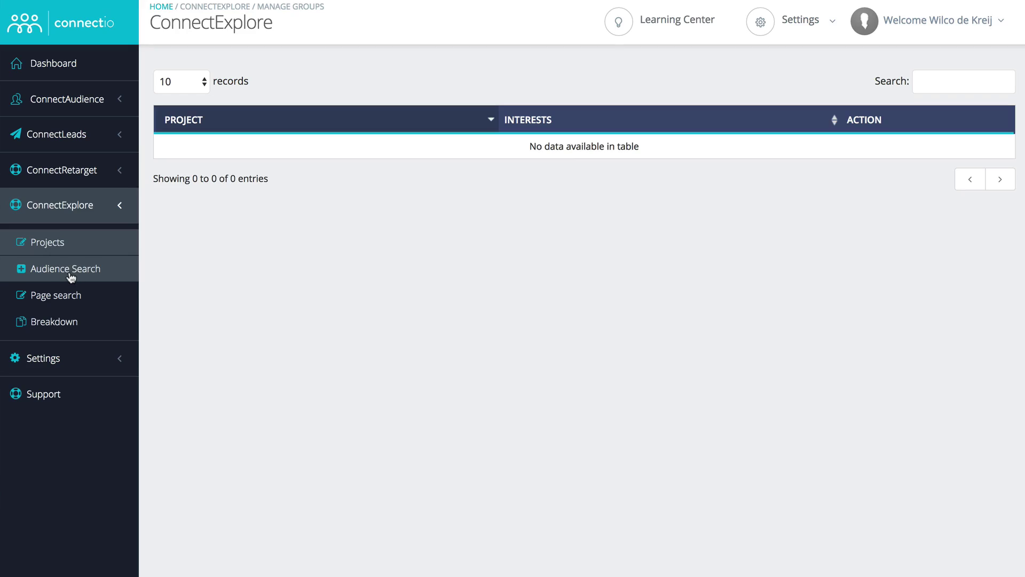
# Run an Audience Search for interests matching 'nurse' plus the suggested keyword 'nursemaid'.
pyautogui.click(71, 275)
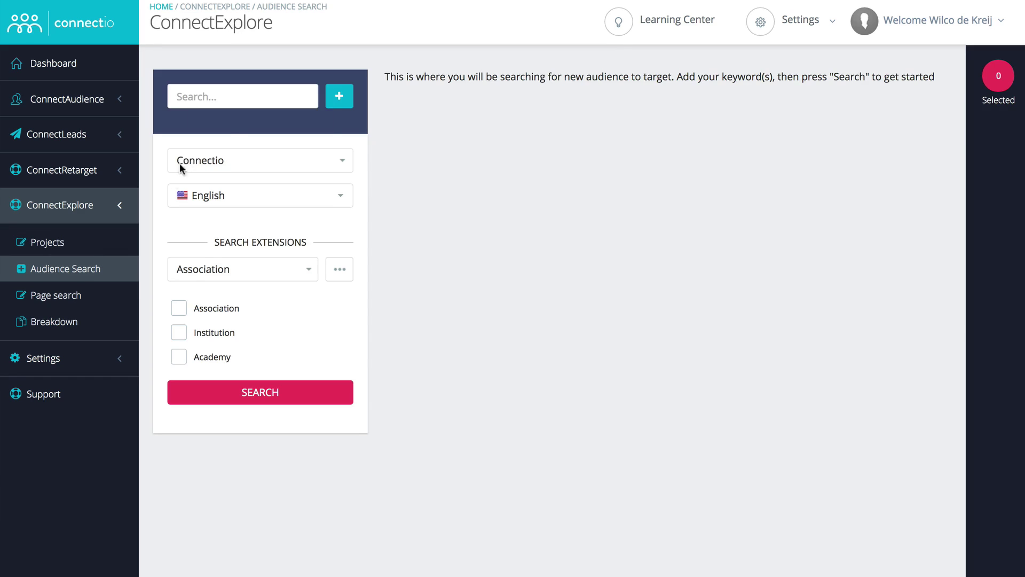
pyautogui.click(216, 101)
pyautogui.write('nurse')
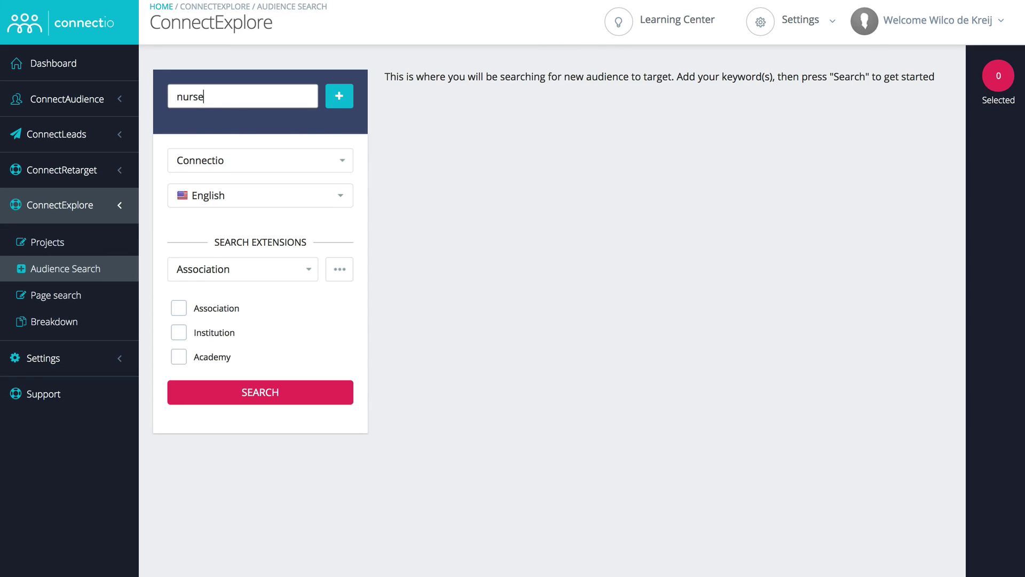
pyautogui.click(203, 126)
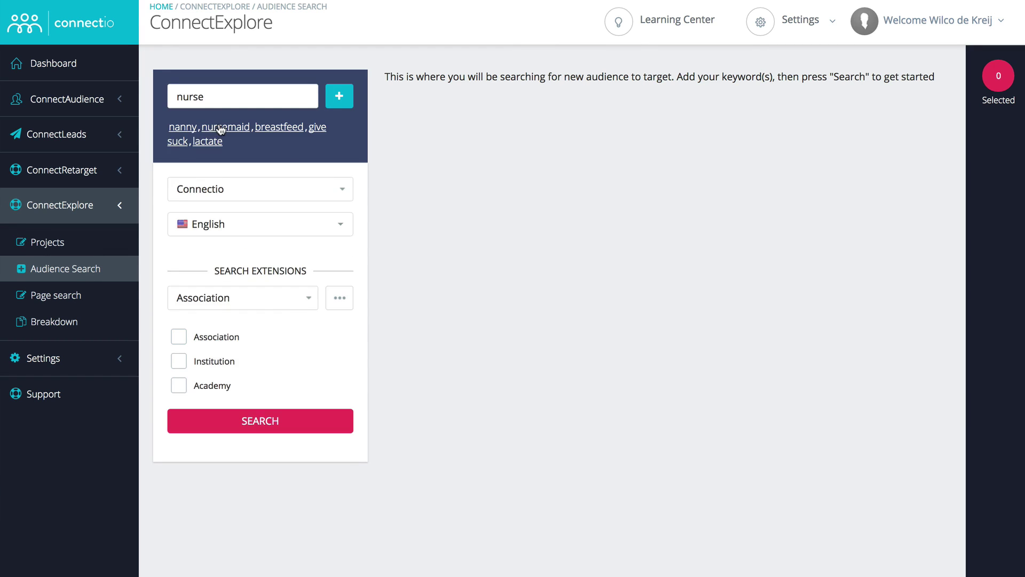
pyautogui.click(221, 128)
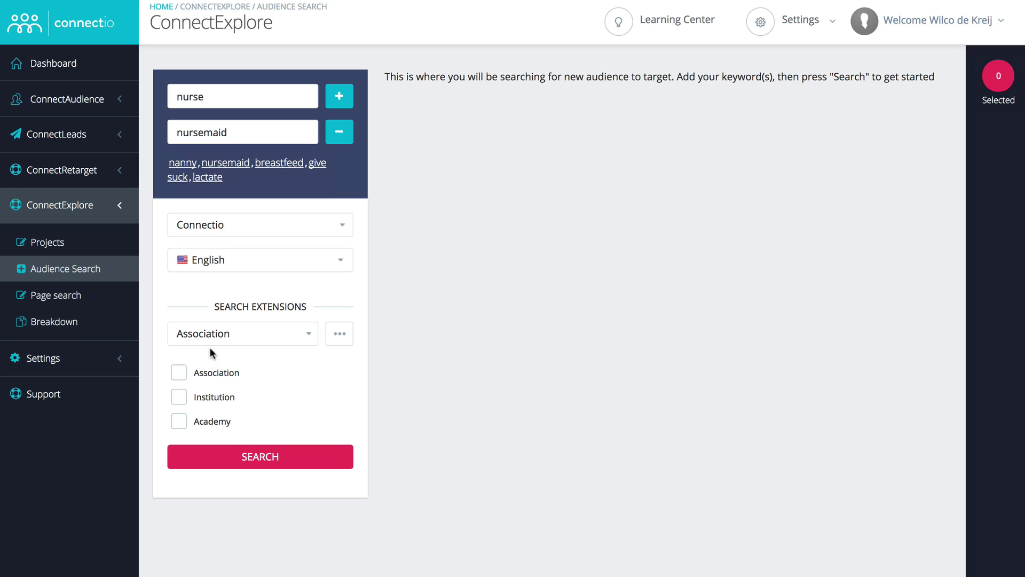
pyautogui.click(223, 457)
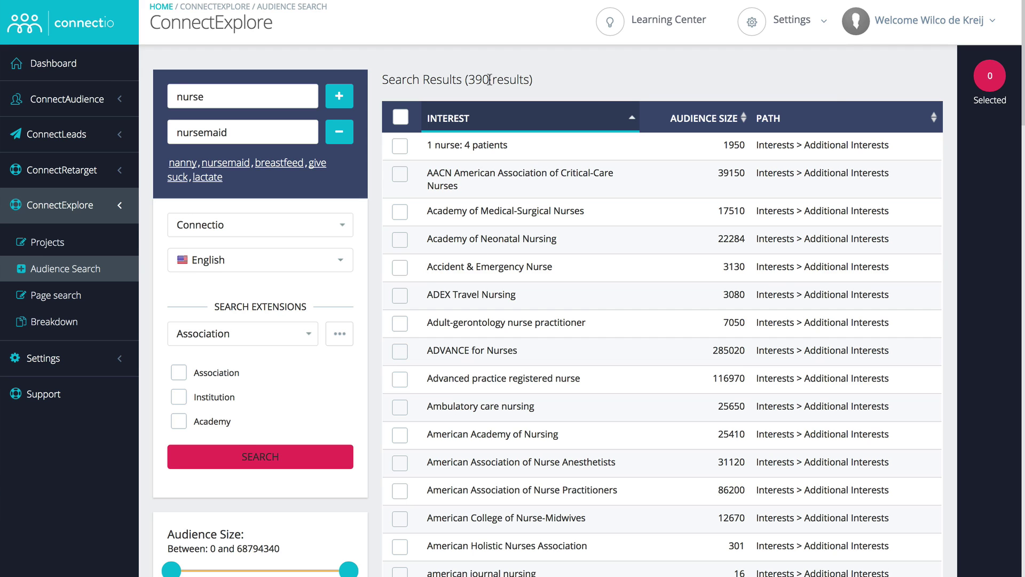
# Exclude results containing the filter word Association and apply the filter to the 390 interests.
pyautogui.scroll(-8, 489, 79)
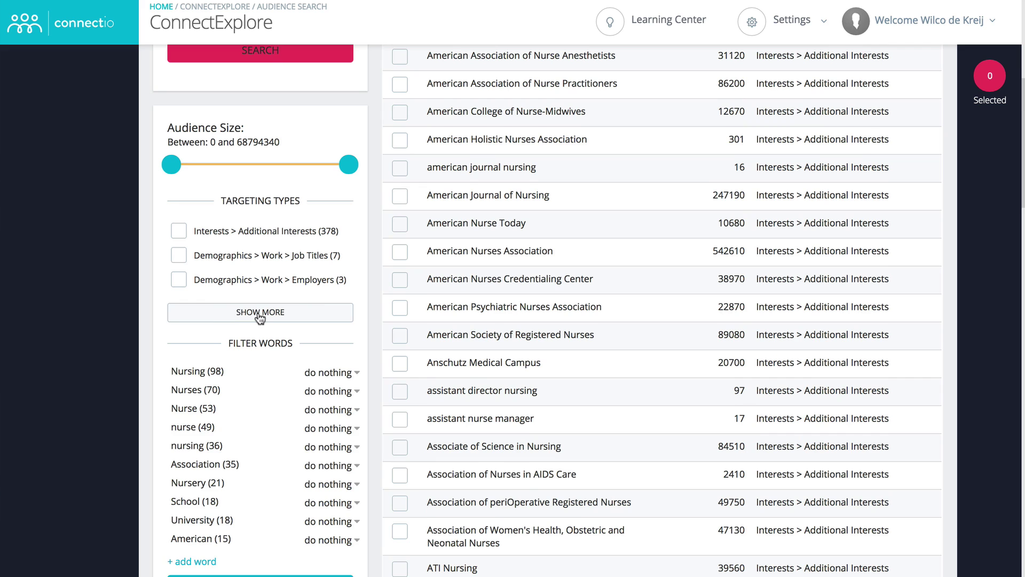
pyautogui.click(260, 315)
pyautogui.scroll(-1, 259, 425)
pyautogui.click(259, 420)
pyautogui.scroll(-1, 264, 414)
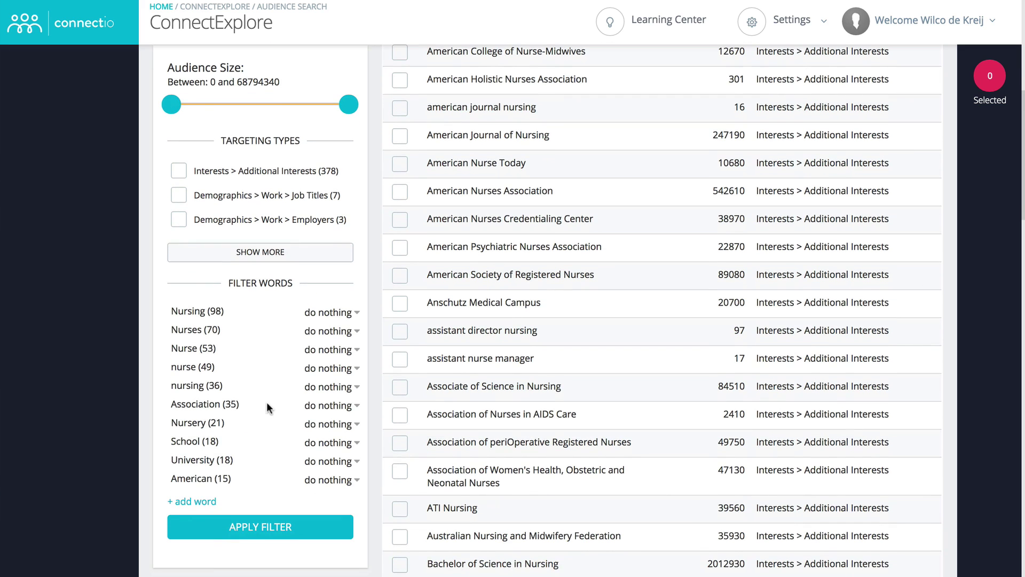
pyautogui.click(333, 405)
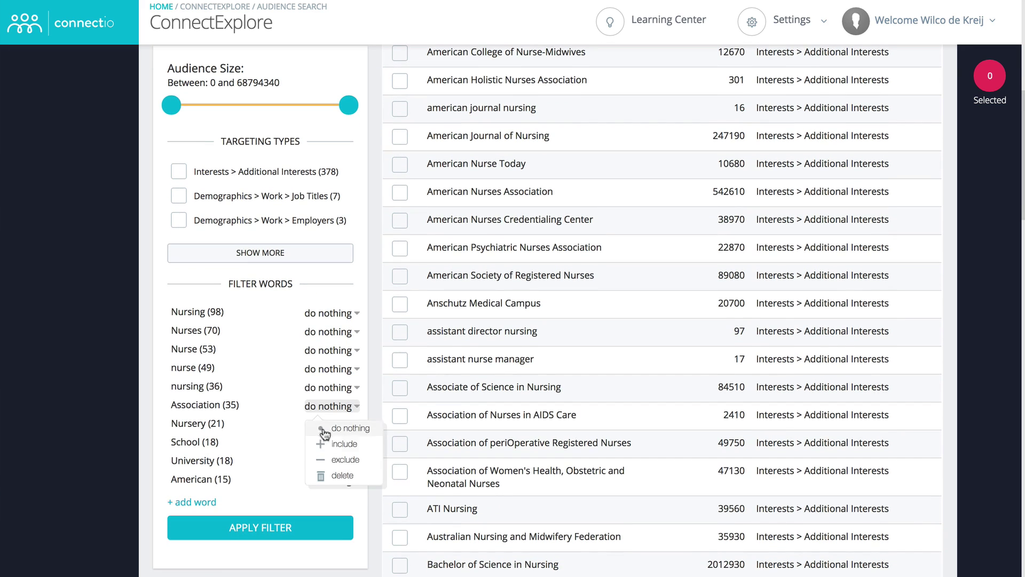
pyautogui.click(332, 459)
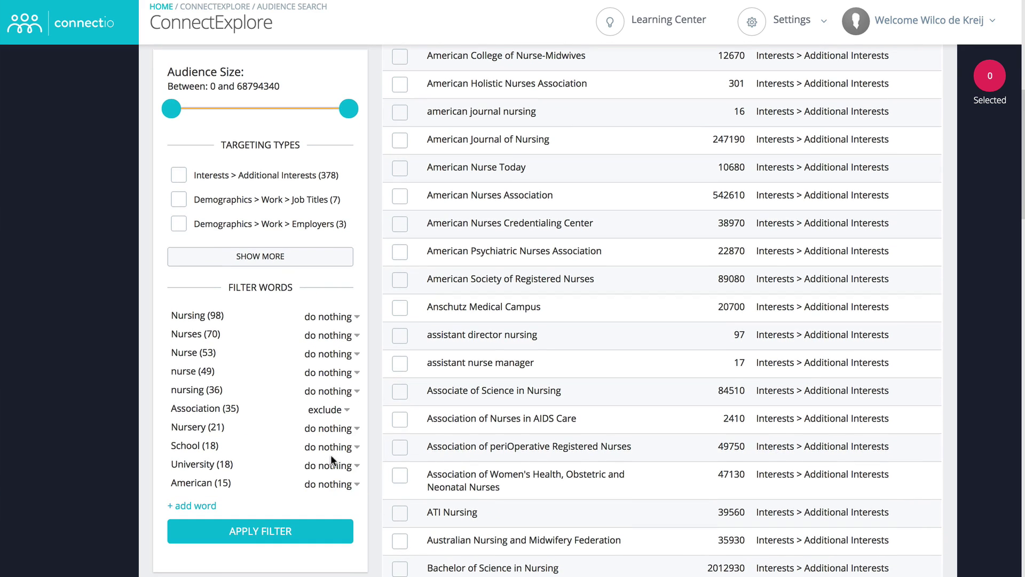
pyautogui.click(293, 530)
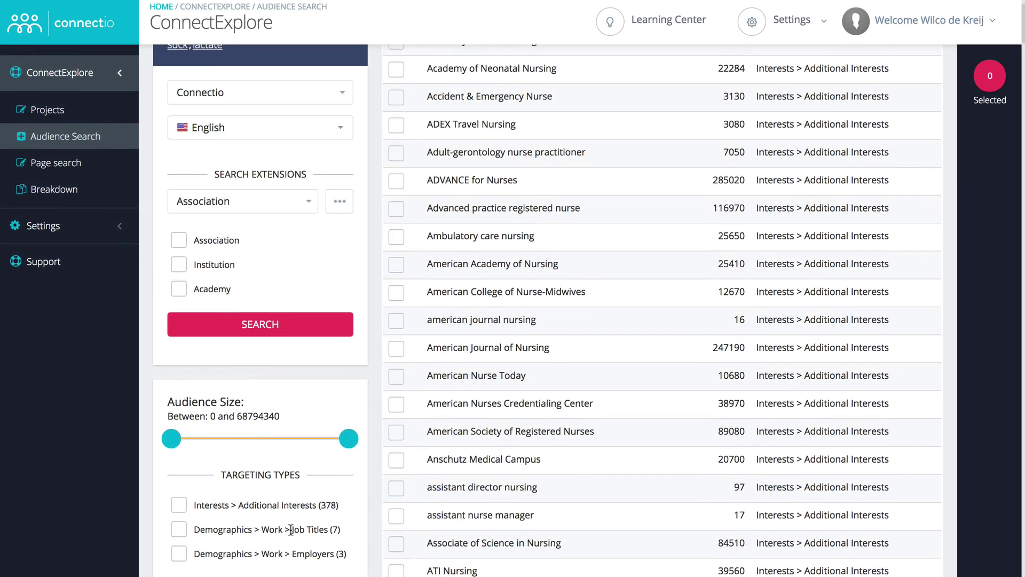
pyautogui.scroll(3, 291, 529)
pyautogui.scroll(-1, 368, 520)
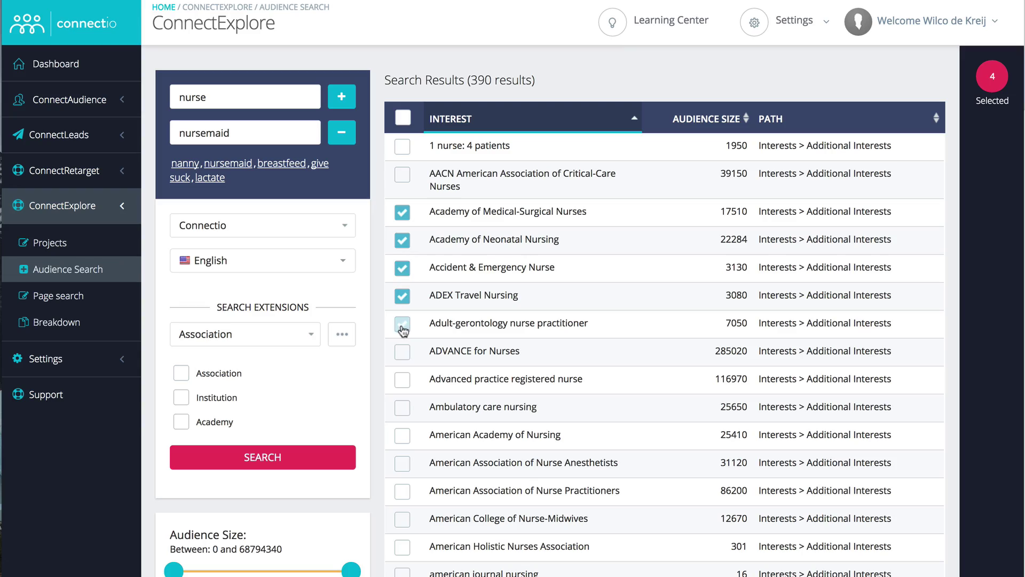
# Select Ambulatory care nursing and one more interest, review suggestions, and apply all interests to the ad set.
pyautogui.click(402, 380)
pyautogui.click(402, 407)
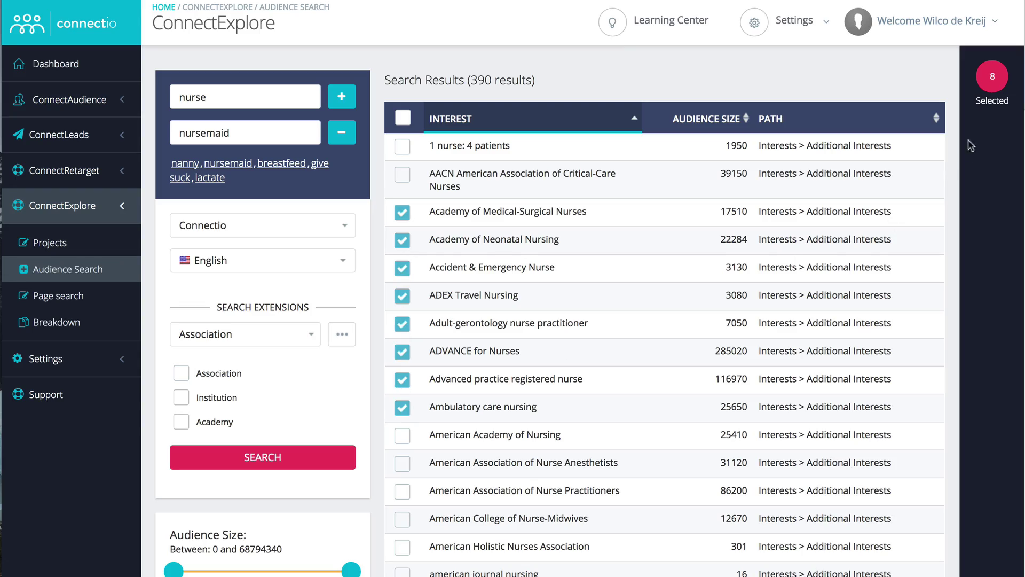
pyautogui.click(993, 86)
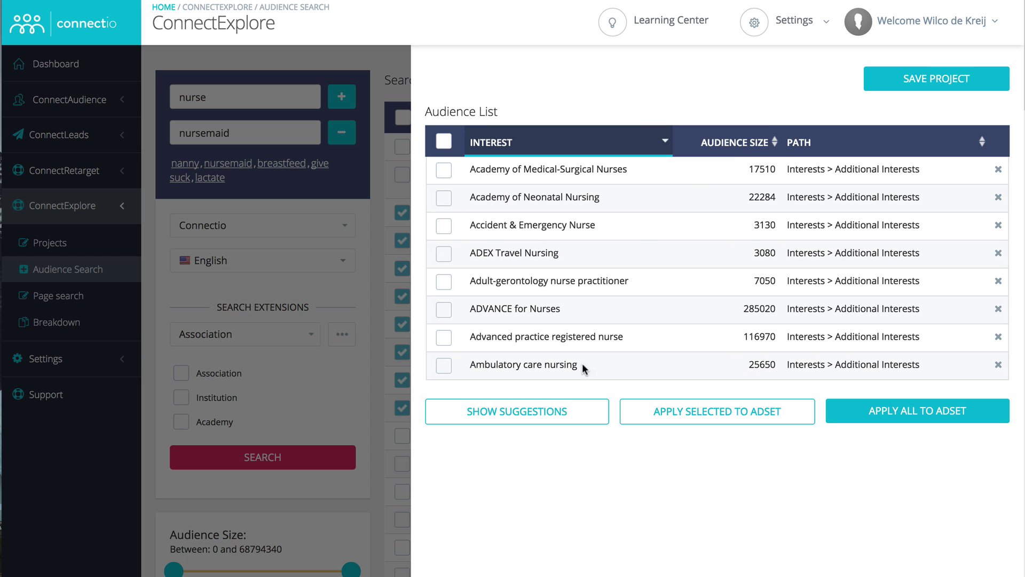
pyautogui.click(555, 414)
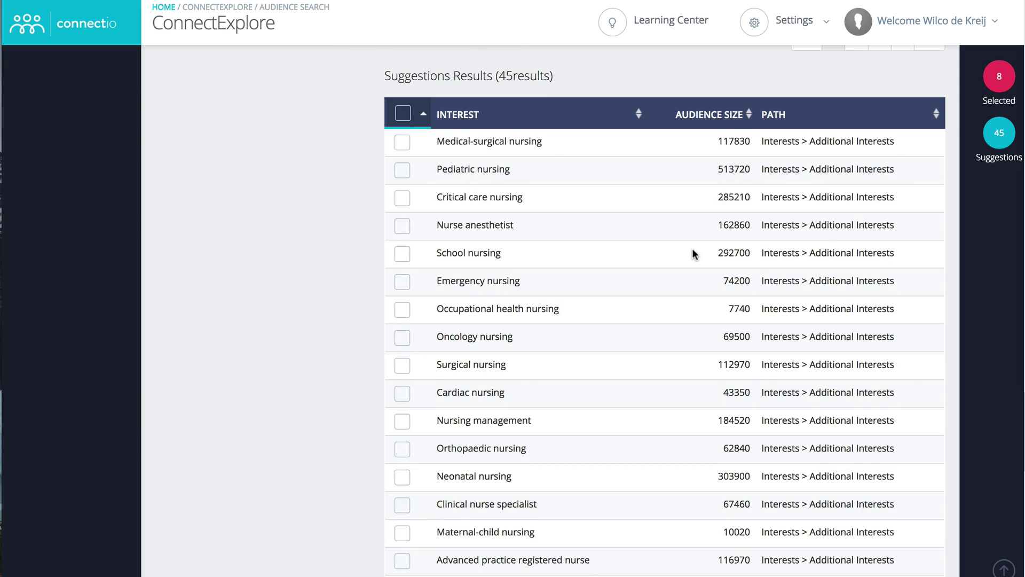
pyautogui.scroll(-7, 696, 249)
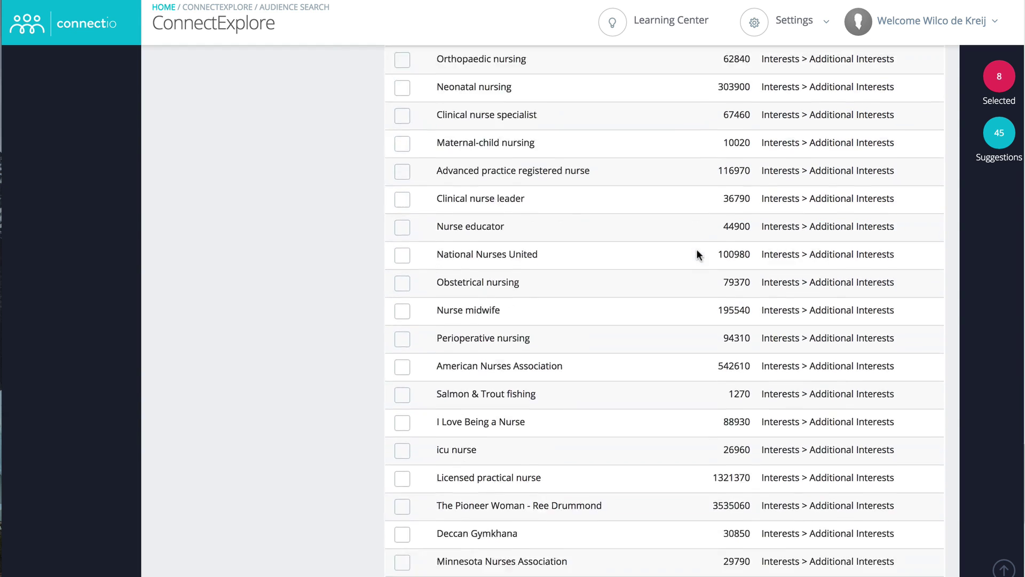
pyautogui.scroll(-10, 696, 254)
pyautogui.scroll(6, 696, 254)
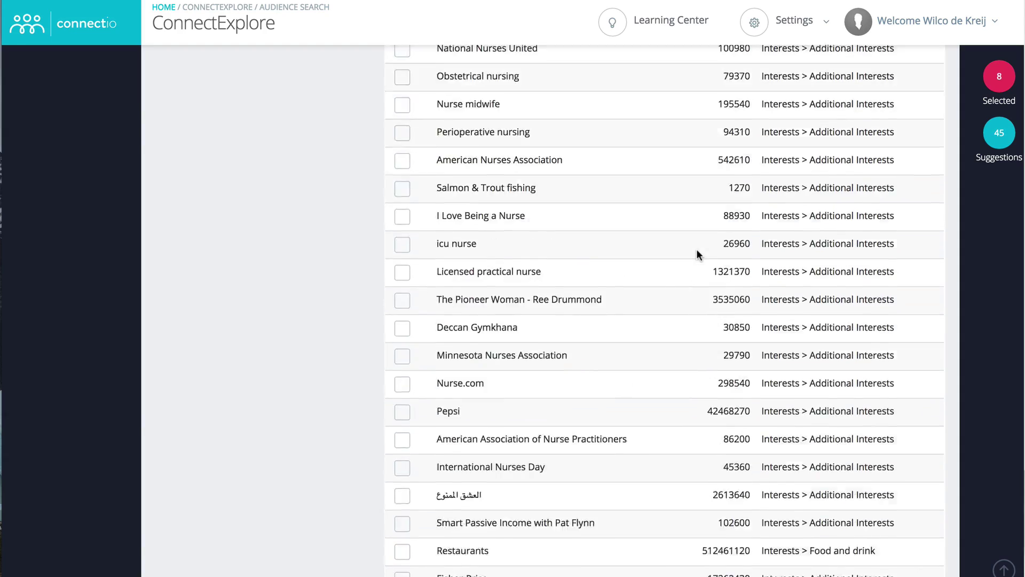
pyautogui.scroll(8, 697, 248)
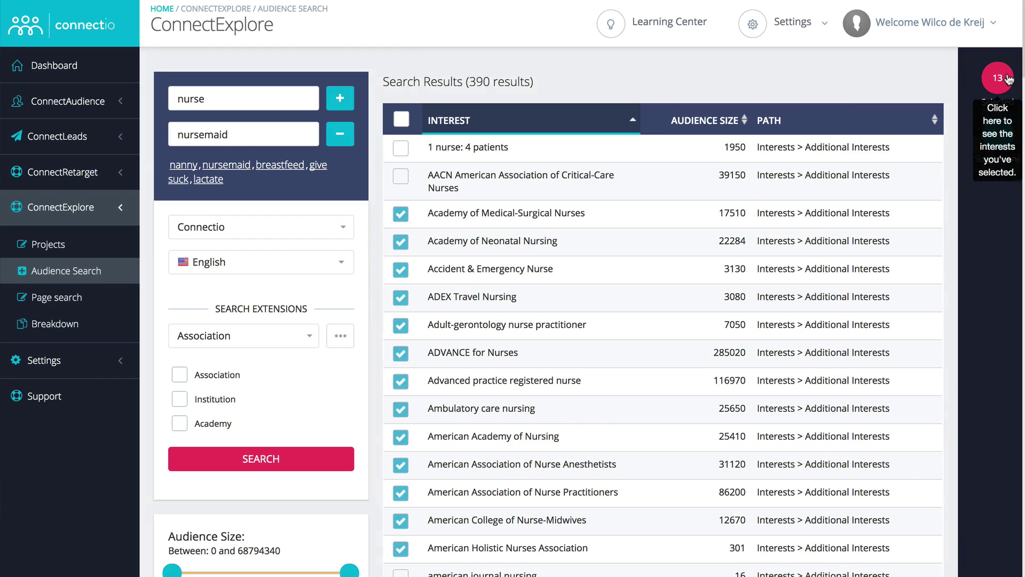
pyautogui.click(1006, 80)
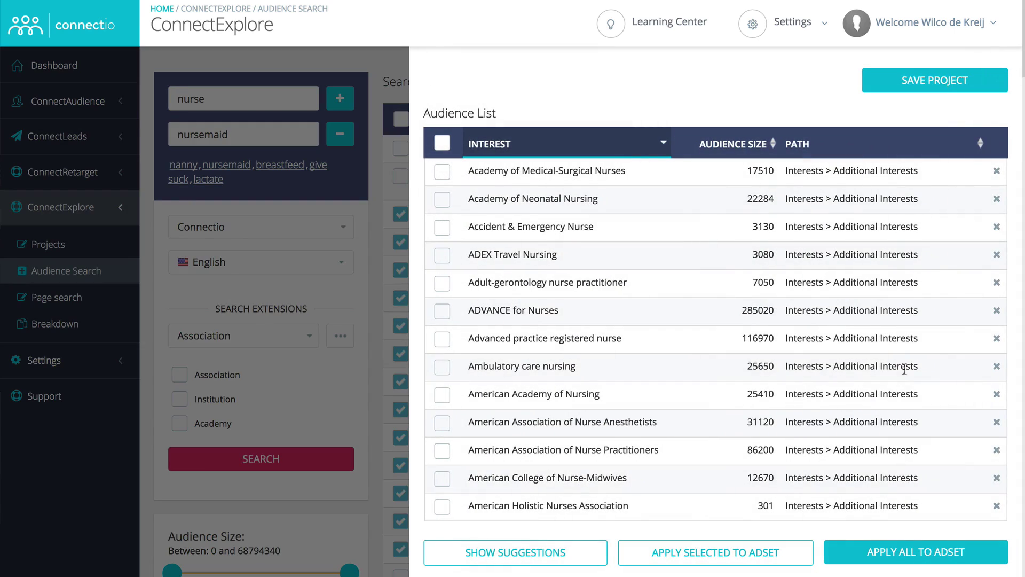
pyautogui.click(960, 559)
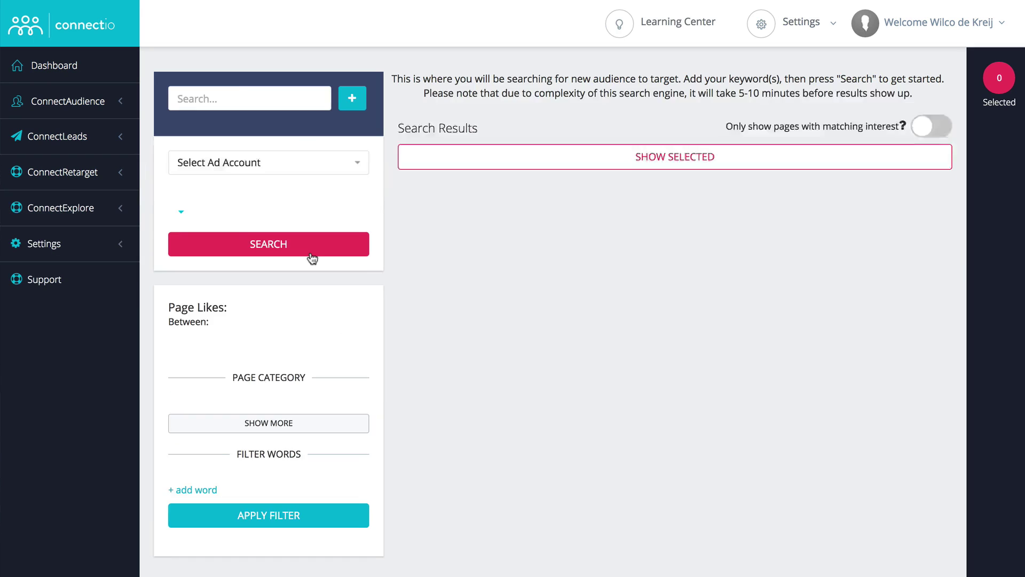
# Search pages using the keywords nurse, nursemaid and nursing.
pyautogui.write('nu')
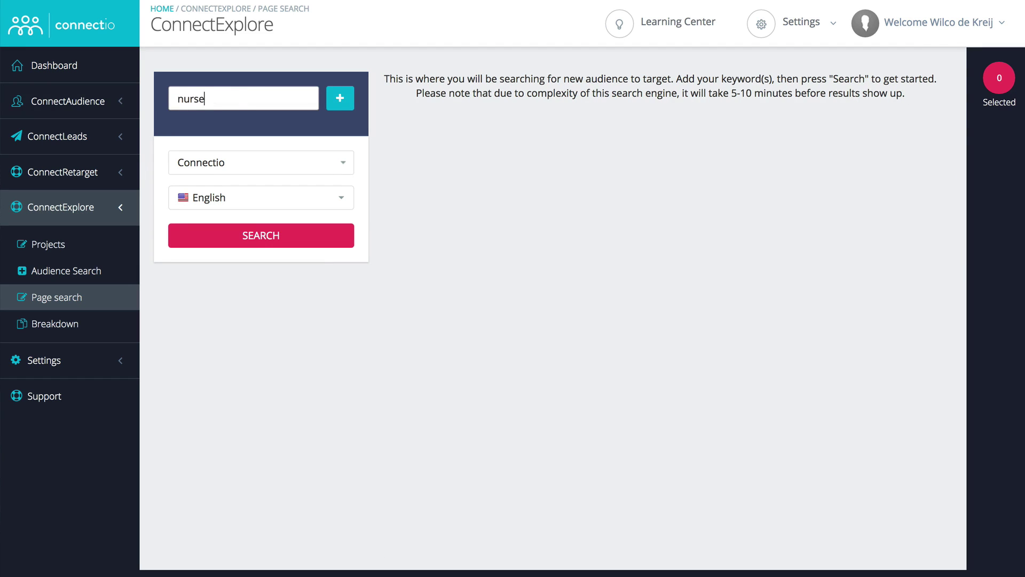
pyautogui.write('rse')
pyautogui.click(339, 98)
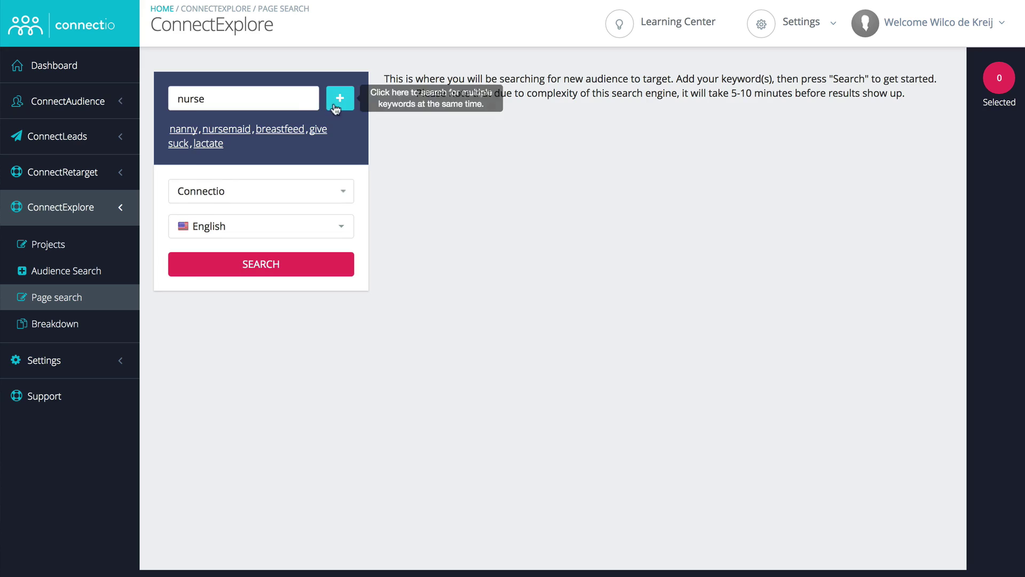
pyautogui.click(226, 130)
pyautogui.click(339, 97)
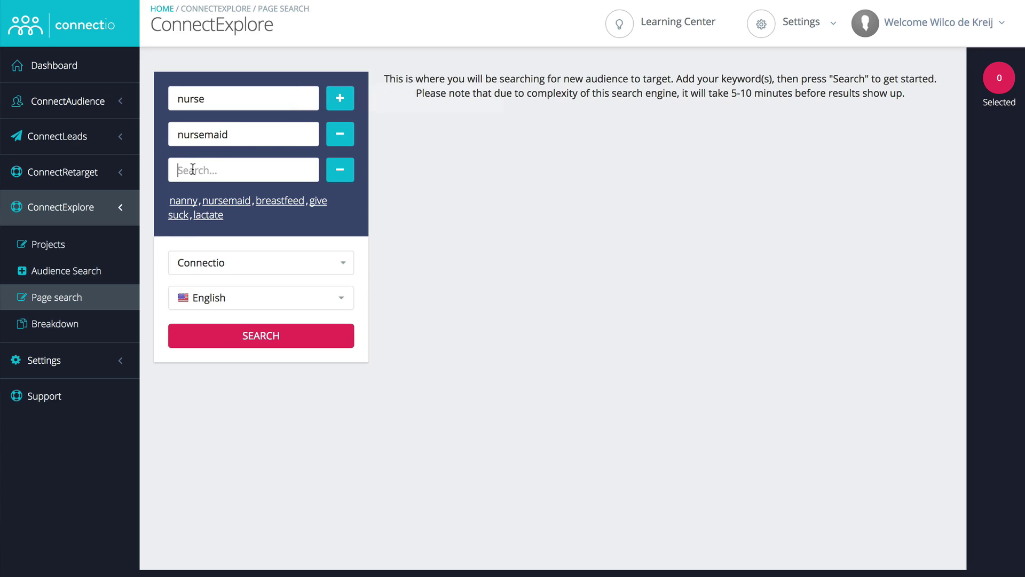
pyautogui.write('nursing')
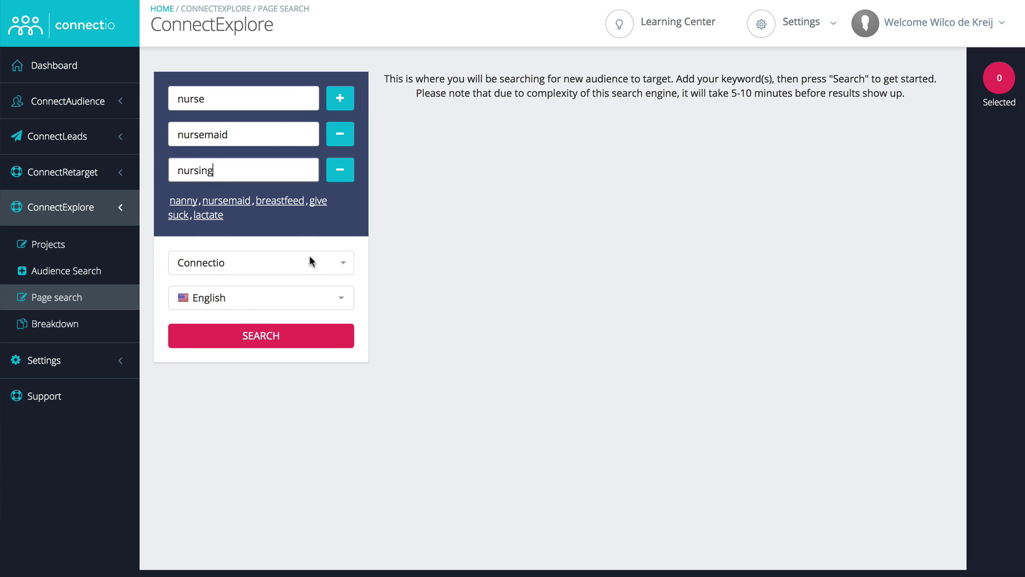
pyautogui.click(283, 331)
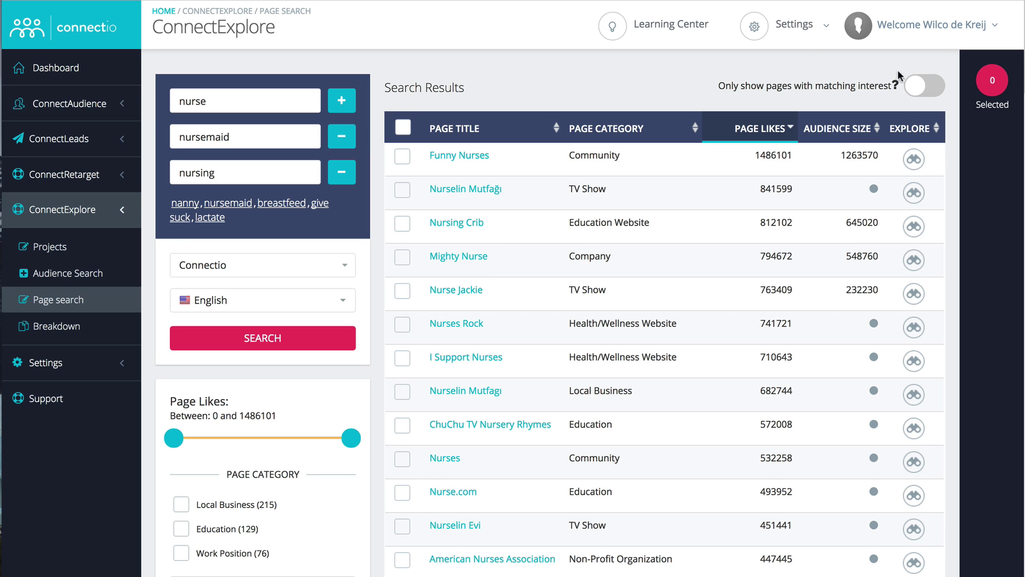
# Limit page results to matching-interest pages and open the Mighty Nurse Facebook page.
pyautogui.click(929, 92)
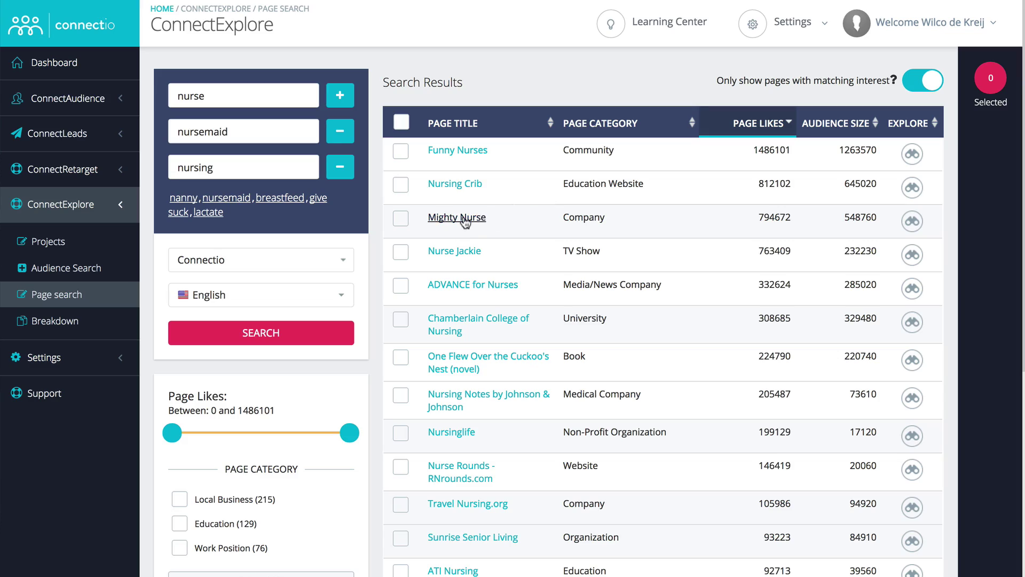
pyautogui.click(462, 219)
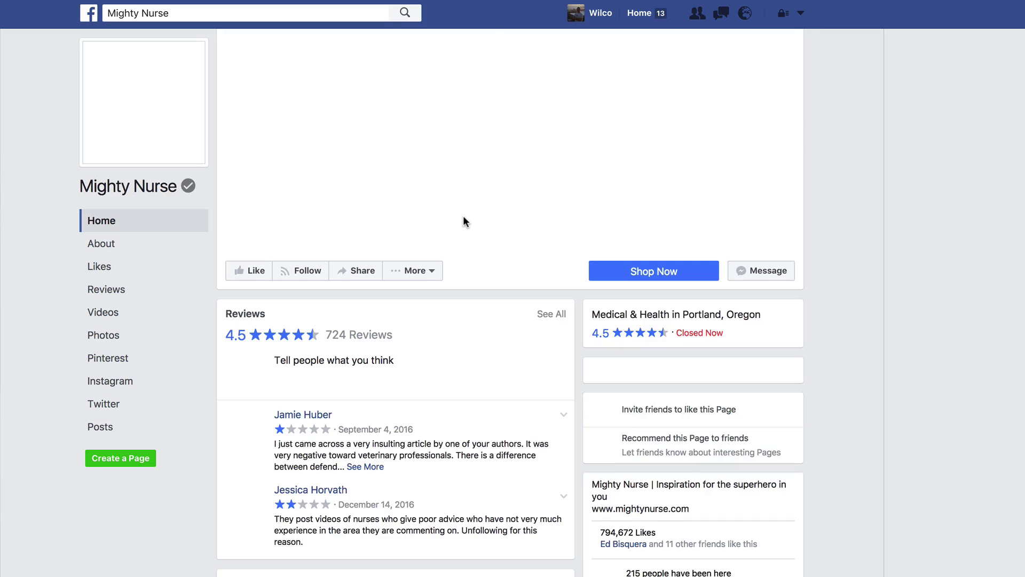
# Browse the full list of pages liked by the Mighty Nurse Facebook page.
pyautogui.scroll(-12, 869, 286)
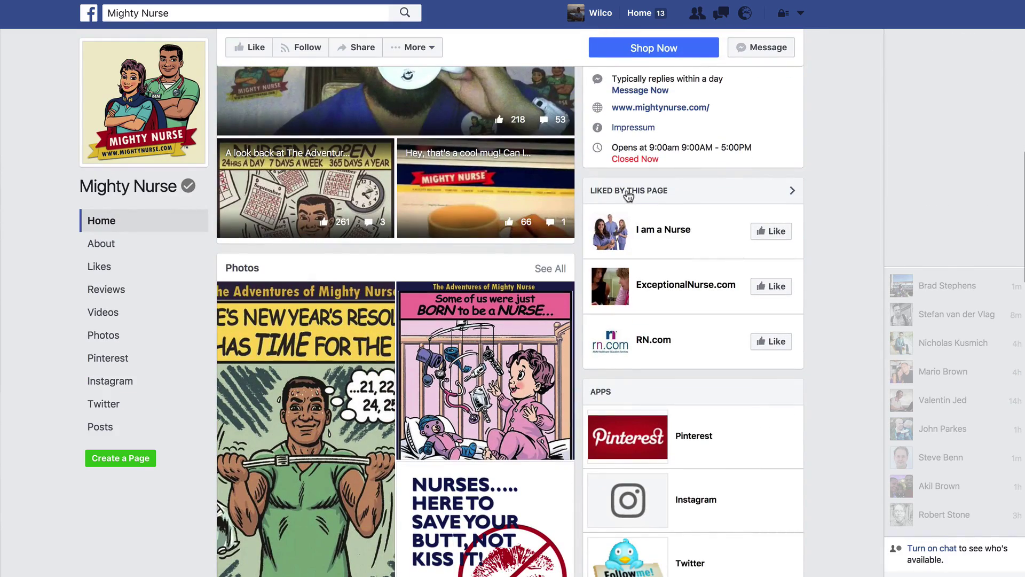
pyautogui.click(628, 194)
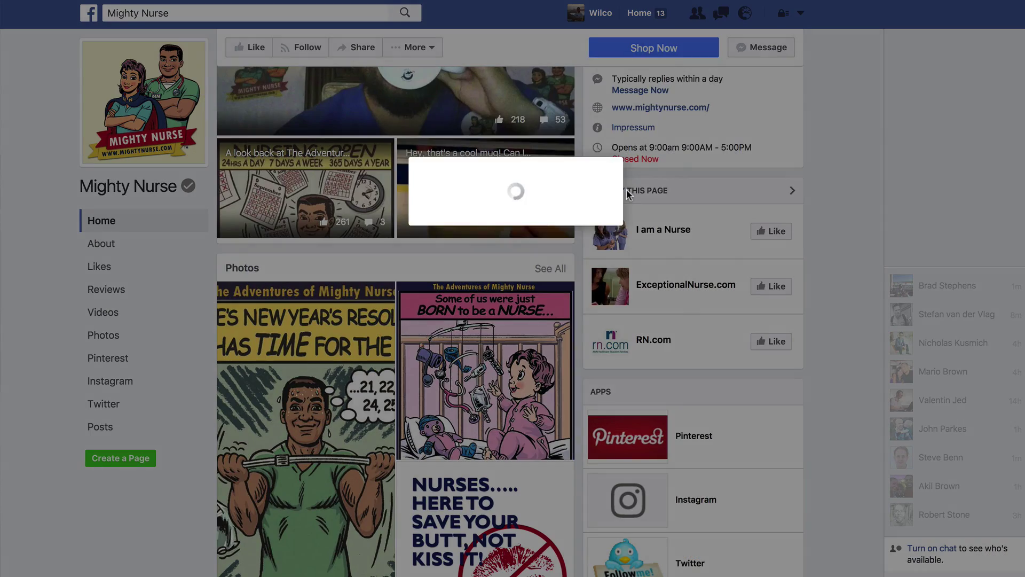
pyautogui.scroll(-20, 501, 162)
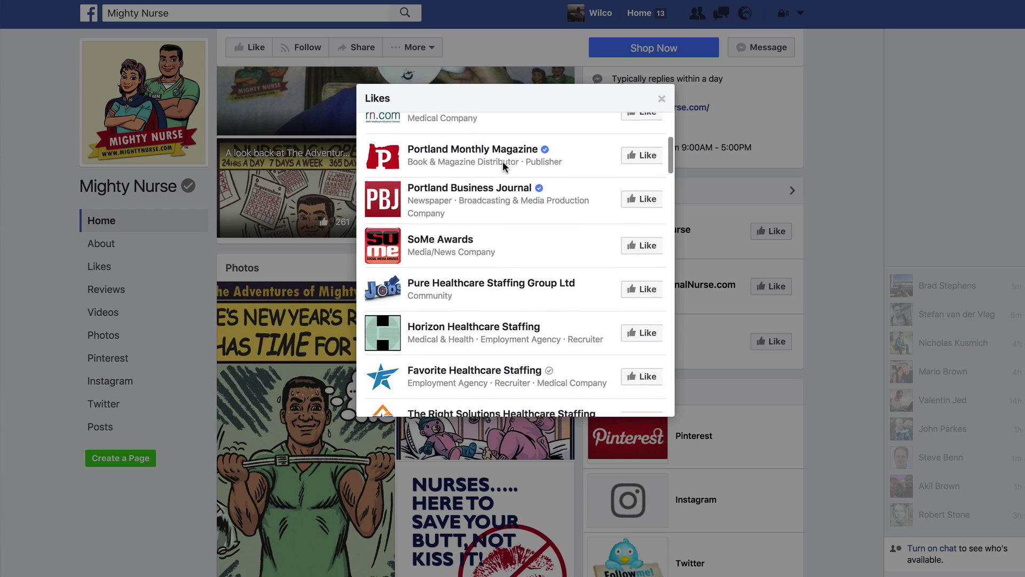
pyautogui.scroll(-8, 502, 169)
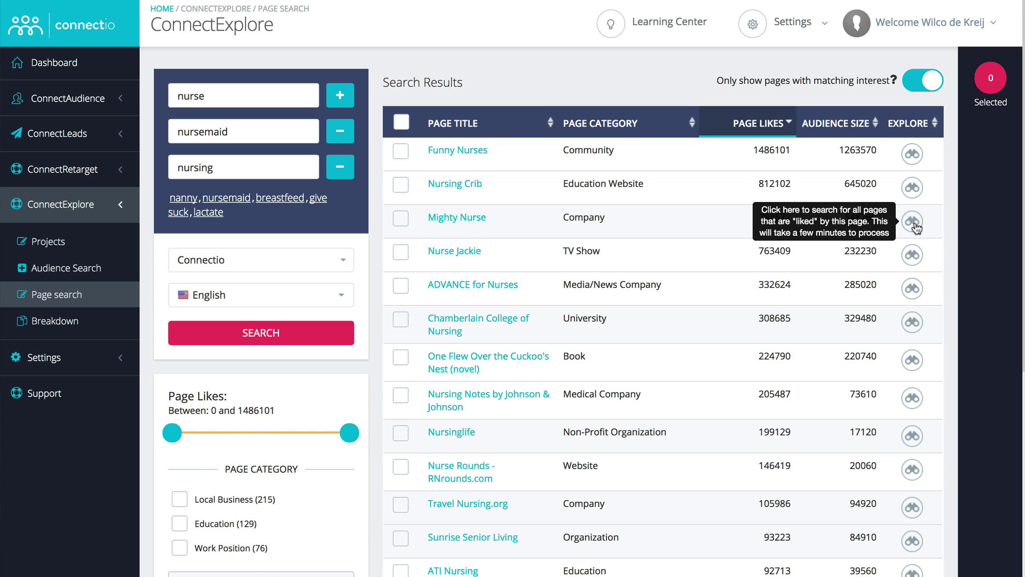
# Deep-dive the pages Mighty Nurse likes, keeping only those with matching interests.
pyautogui.click(914, 225)
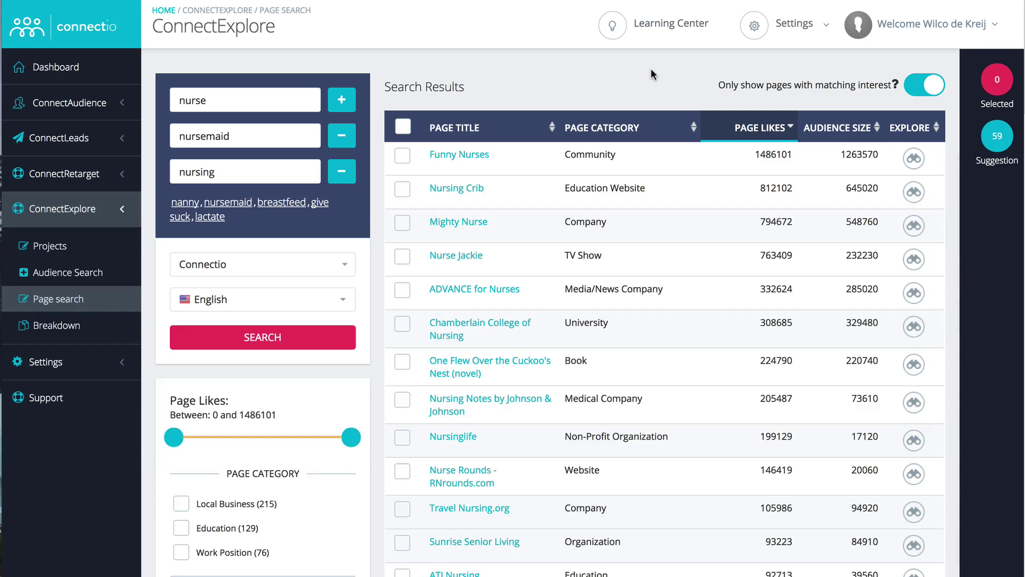
pyautogui.scroll(-10, 651, 70)
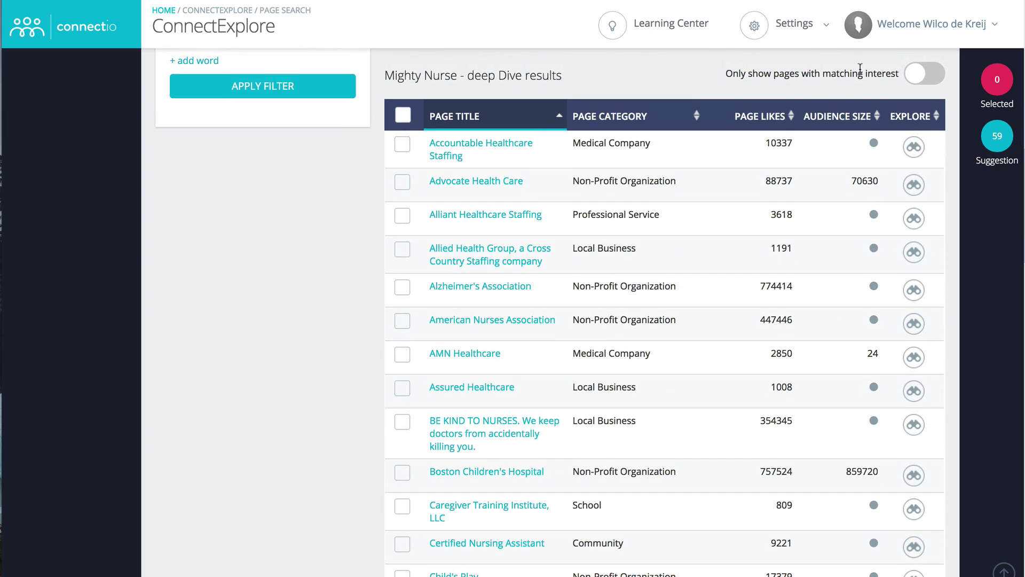
pyautogui.click(924, 79)
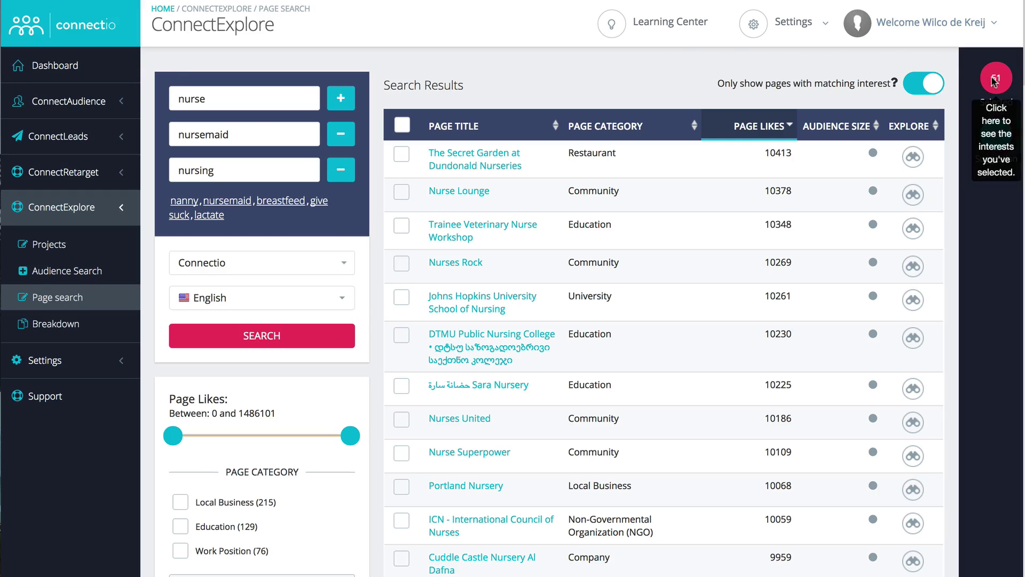
# Apply all collected interests to ad set New Ad set name, targeting the Netherlands.
pyautogui.click(995, 80)
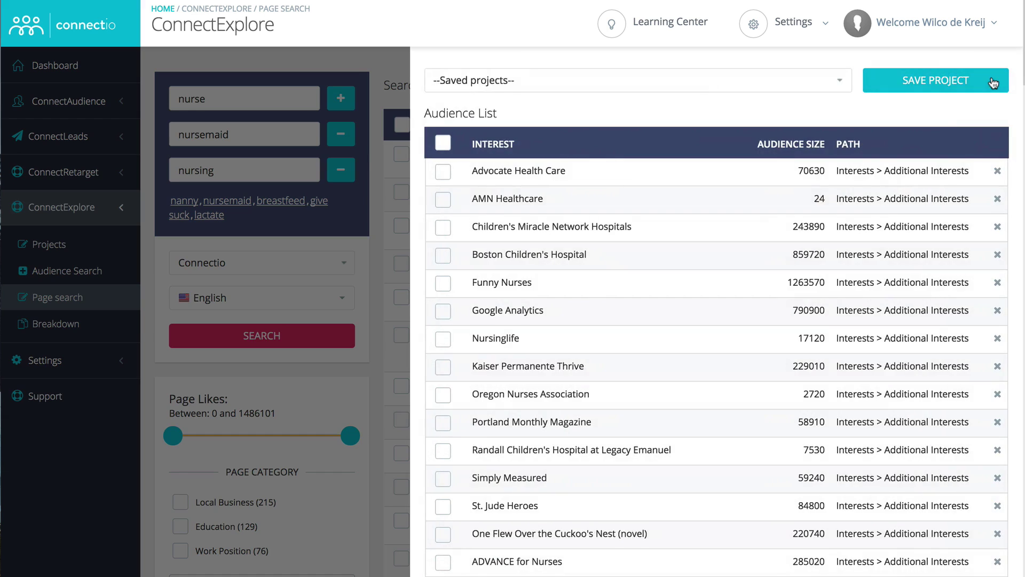
pyautogui.scroll(-15, 948, 178)
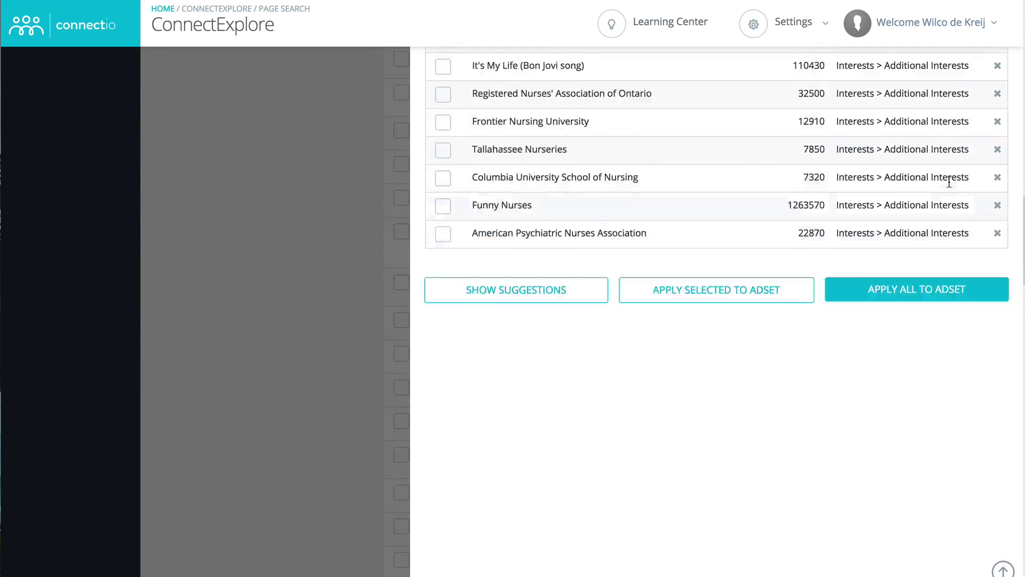
pyautogui.click(942, 396)
pyautogui.click(258, 223)
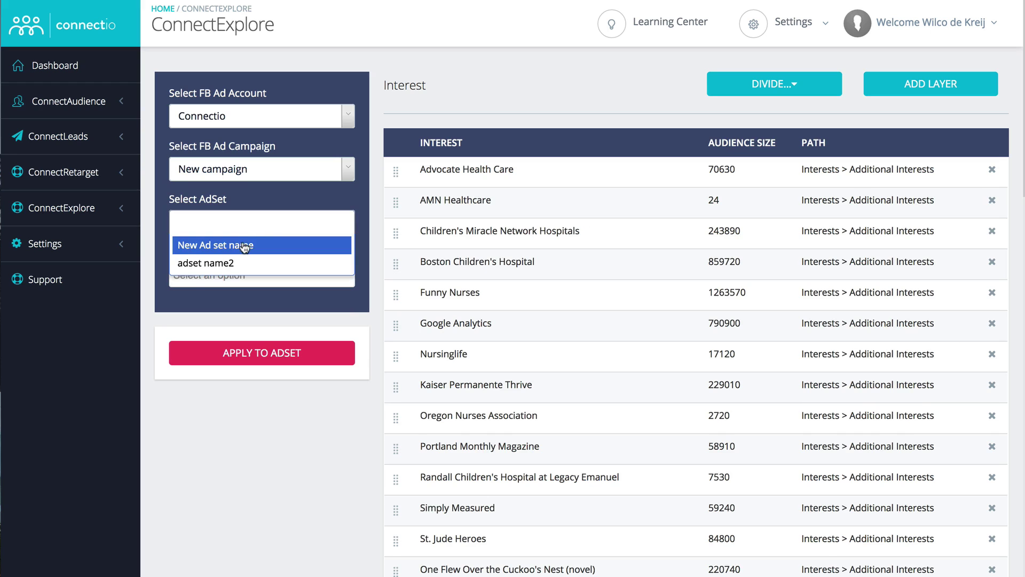
pyautogui.click(245, 247)
pyautogui.click(248, 269)
pyautogui.write('neth')
pyautogui.press('Return')
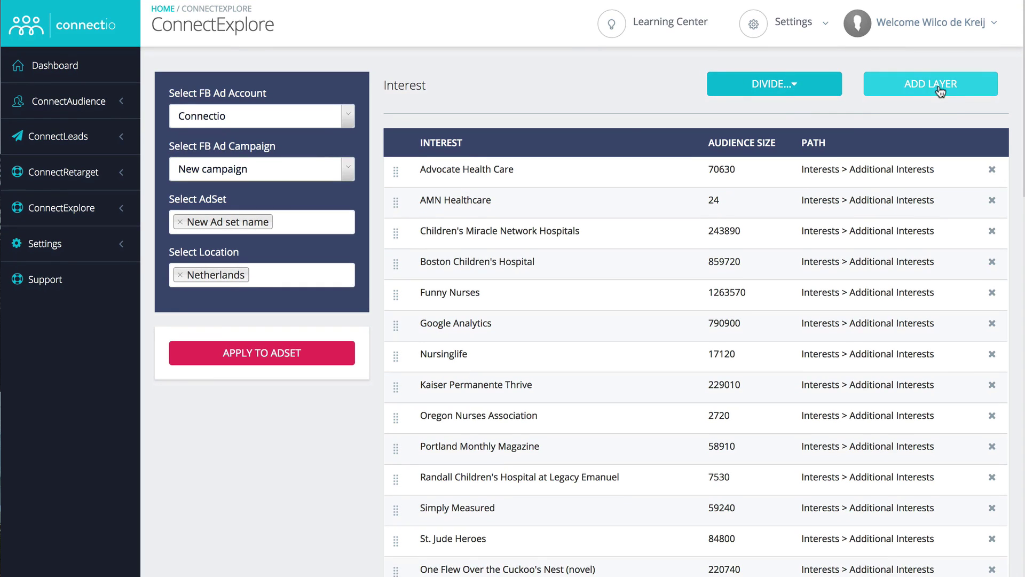
# Divide the interests into layers randomly and move Boston Children's Hospital into the first layer.
pyautogui.click(790, 90)
pyautogui.click(777, 117)
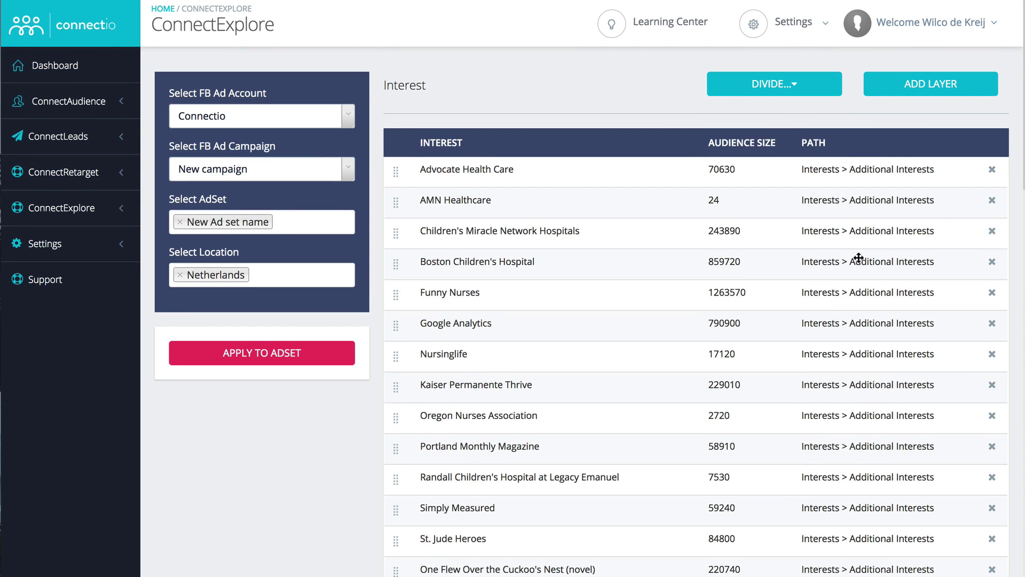
pyautogui.scroll(-15, 857, 259)
pyautogui.scroll(-5, 858, 259)
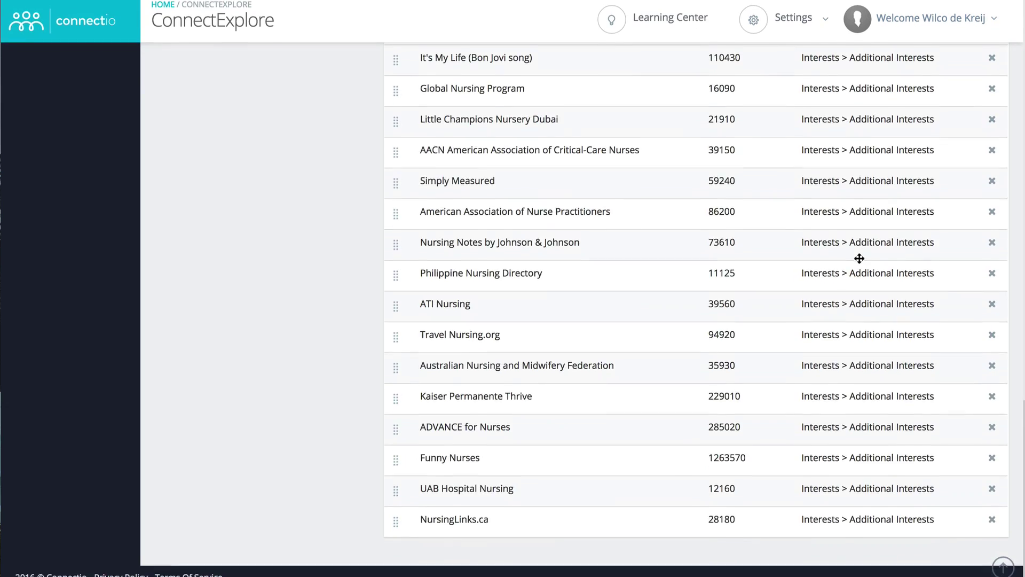
pyautogui.scroll(10, 858, 259)
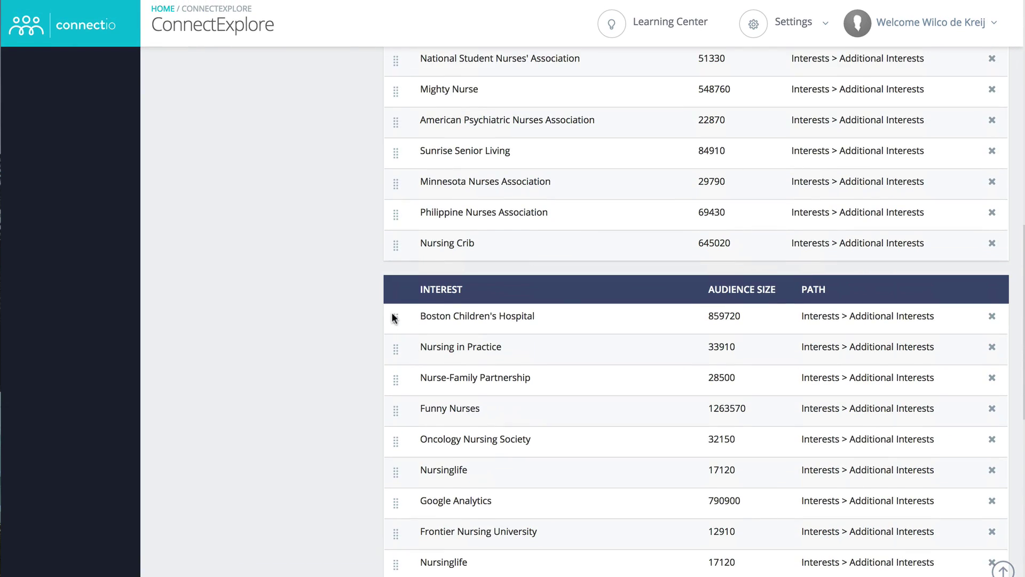
pyautogui.moveTo(394, 318); pyautogui.dragTo(453, 222)
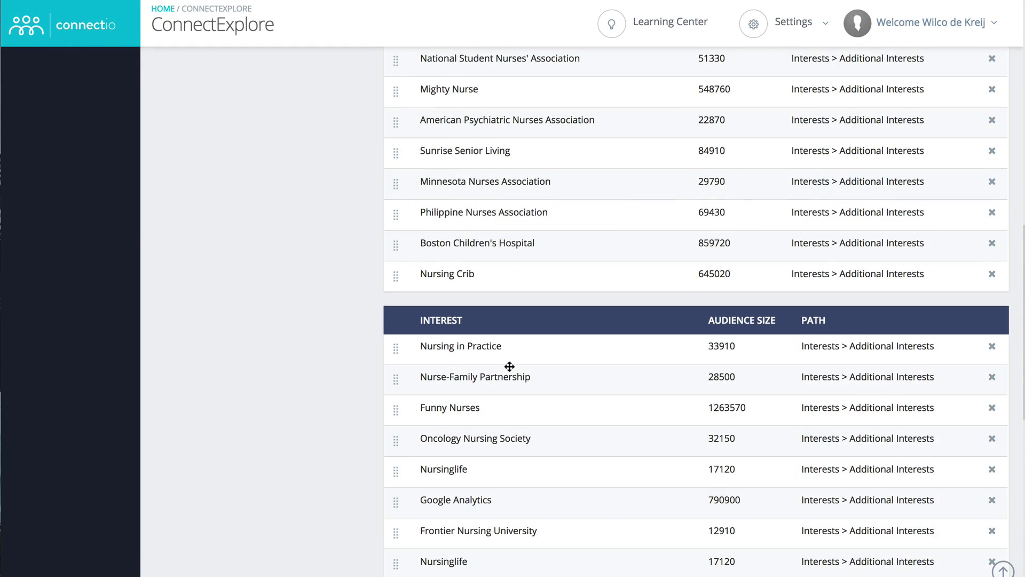
pyautogui.scroll(15, 509, 366)
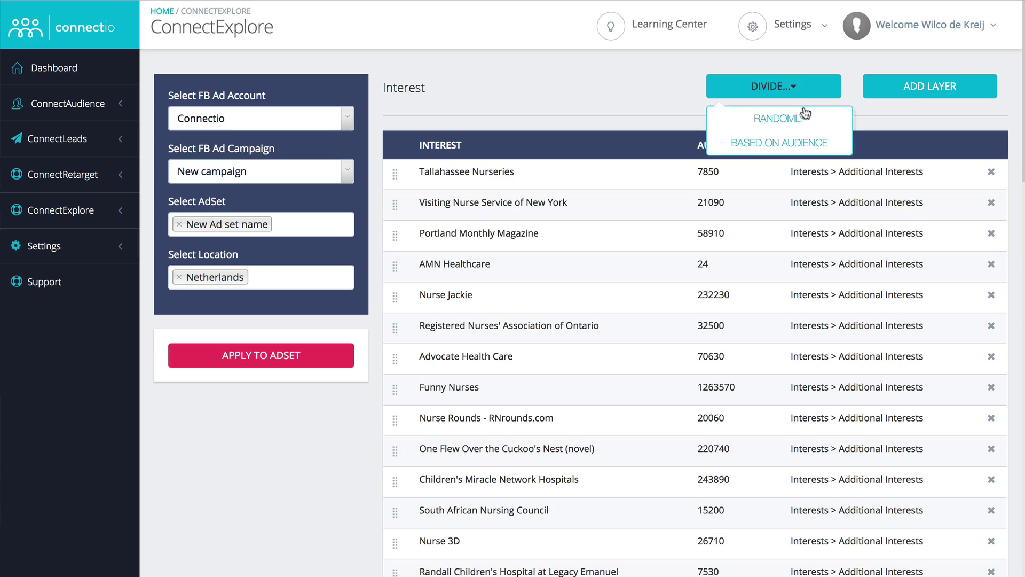
# Scroll through the re-divided interest layers, the first starting with Tallahassee Nurseries.
pyautogui.scroll(-20, 892, 241)
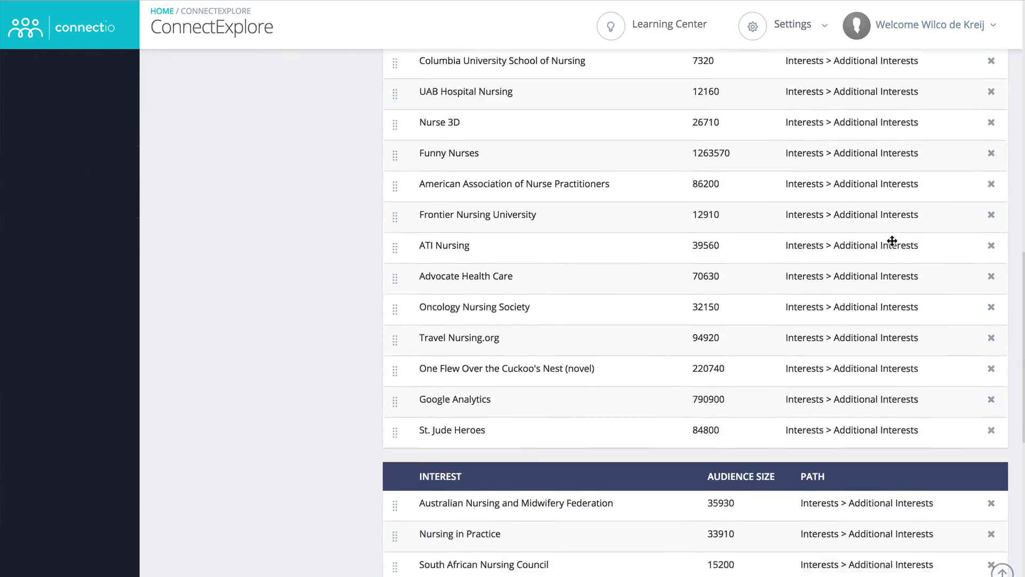
pyautogui.scroll(20, 891, 241)
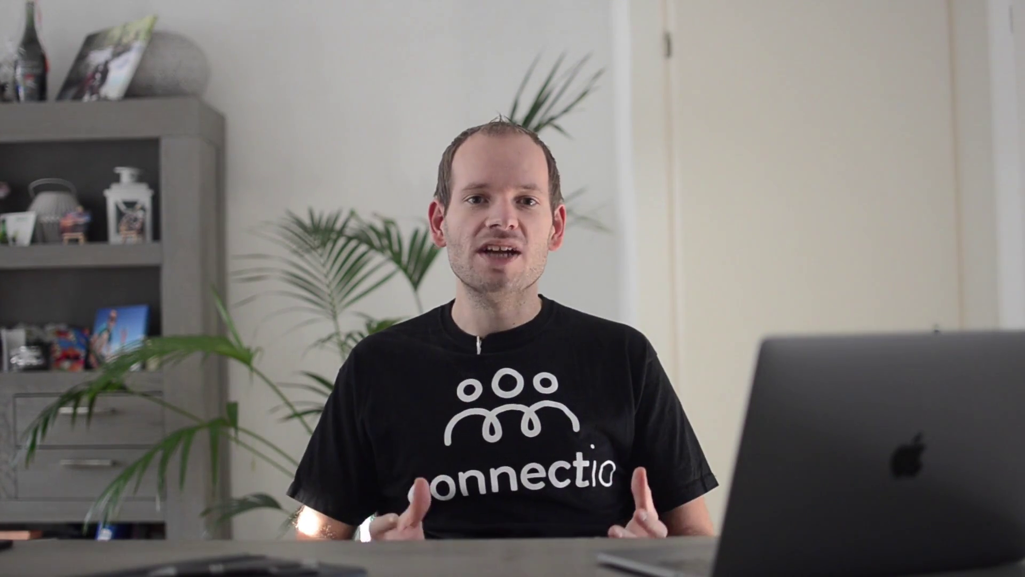
# Choose the Emarky account, the UpViral Mixed Interest campaign and the ConnectExplore 2 ad set.
pyautogui.click(286, 120)
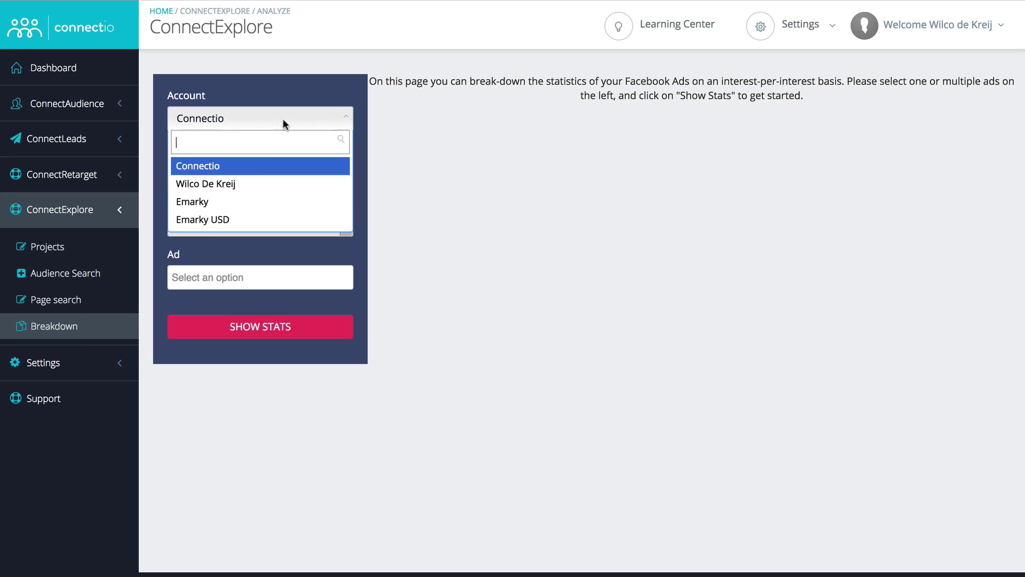
pyautogui.click(240, 200)
pyautogui.click(233, 172)
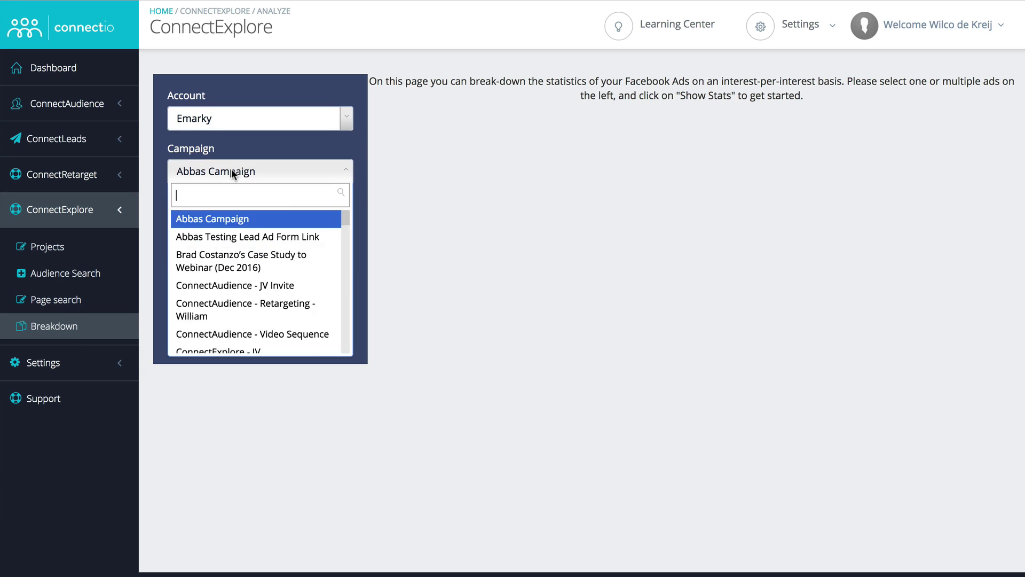
pyautogui.write('inte')
pyautogui.click(233, 231)
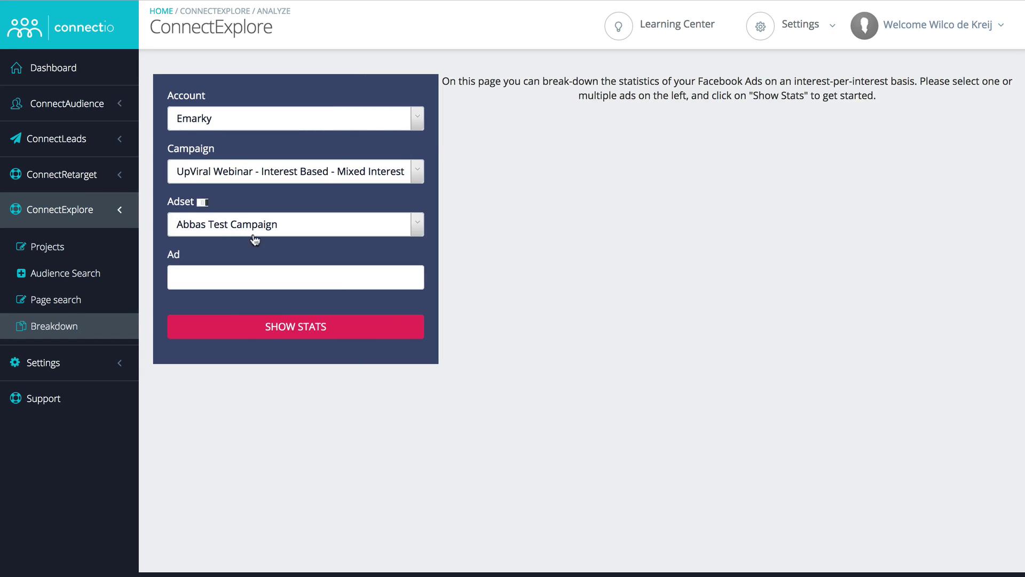
pyautogui.click(256, 223)
pyautogui.write('ex')
pyautogui.click(278, 291)
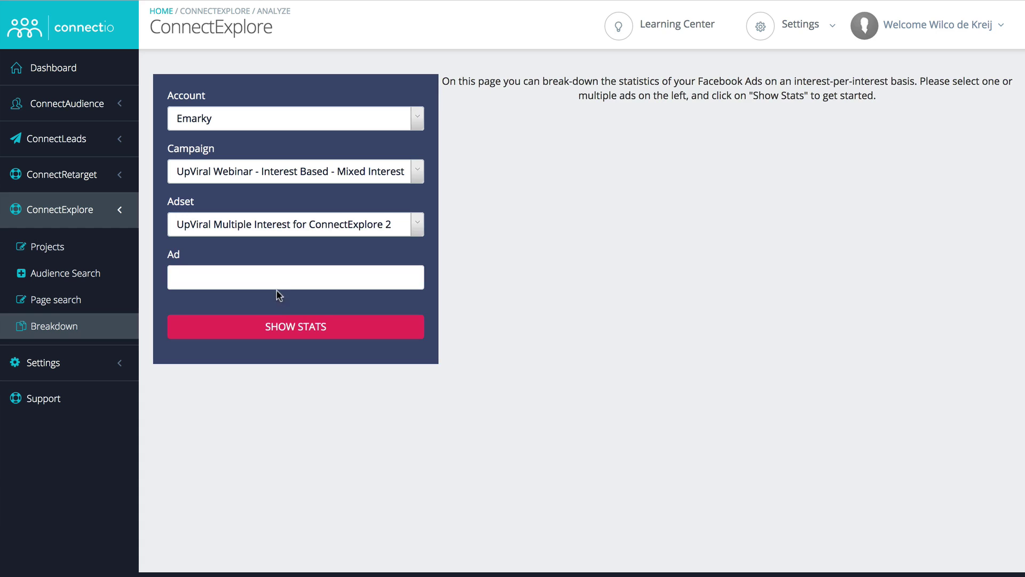
# Show Webinar Ad 5.4's per-interest stats, sort by lowest CPC, and remove the costliest interest.
pyautogui.click(226, 279)
pyautogui.click(212, 298)
pyautogui.click(226, 317)
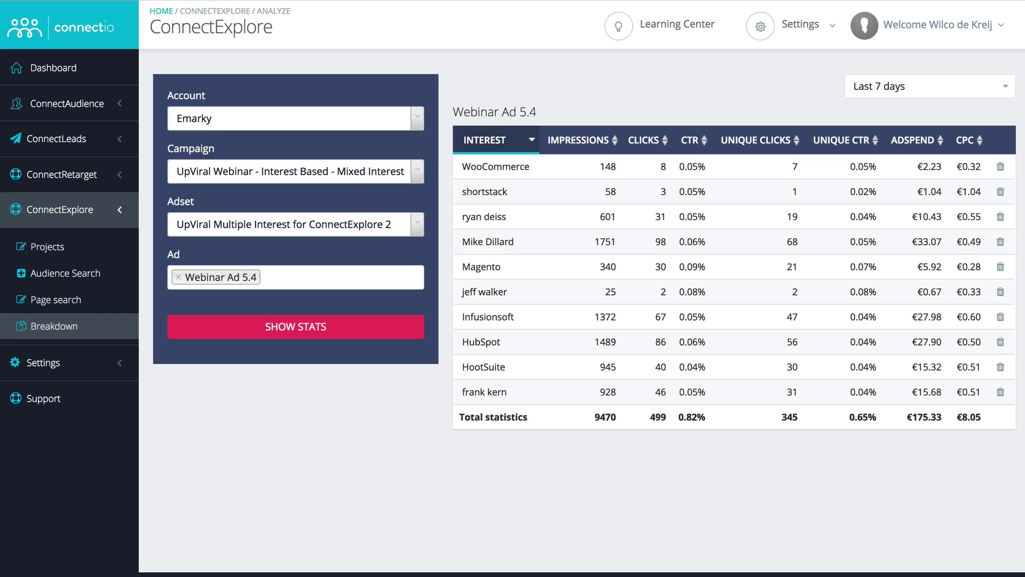
pyautogui.click(966, 140)
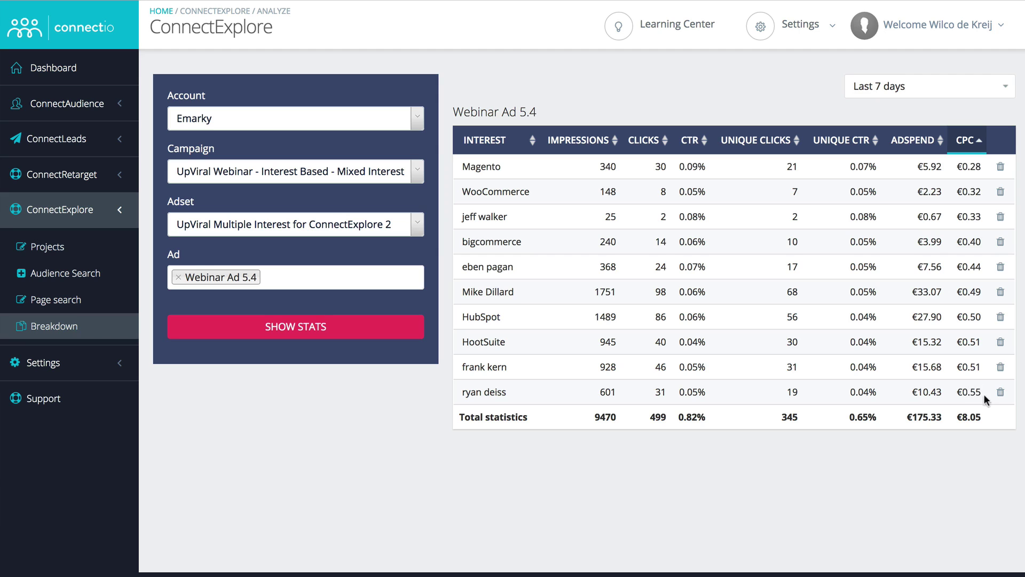
pyautogui.click(1001, 396)
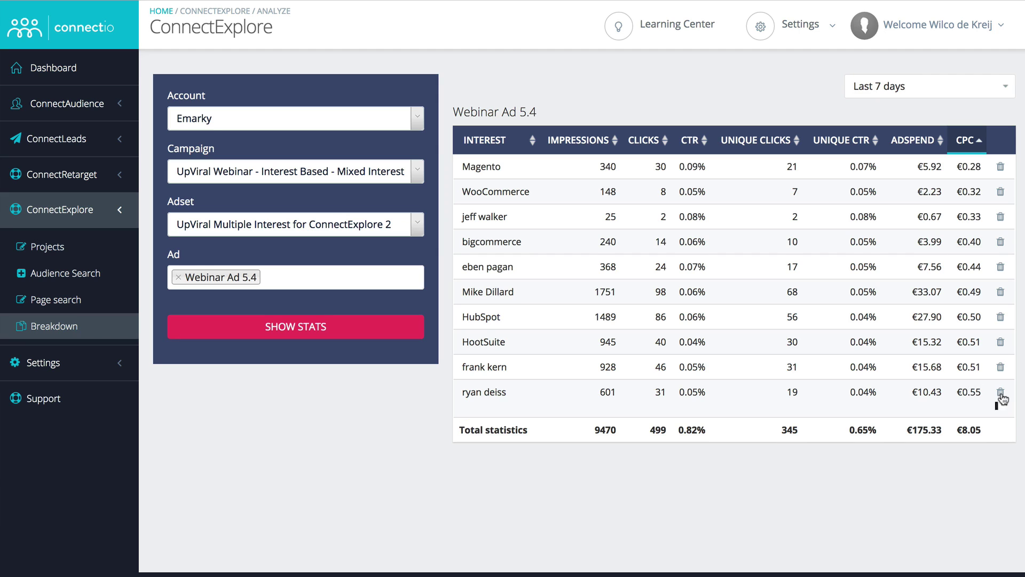